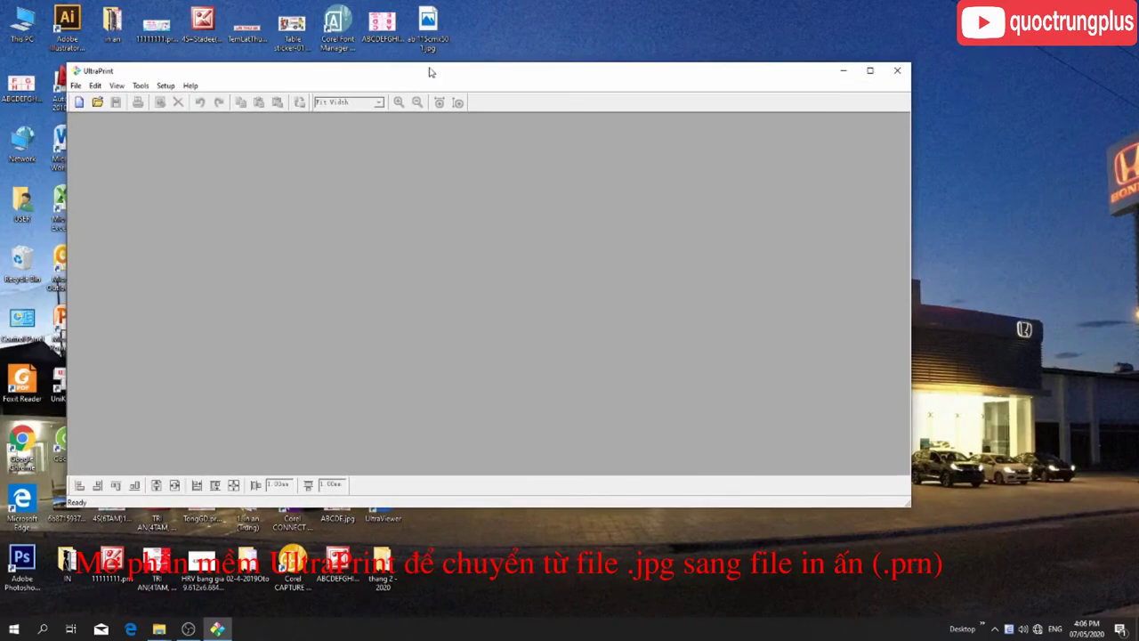
# Launch the PrintExp program from its desktop shortcut behind the UltraPrint window.
pyautogui.moveTo(427, 68); pyautogui.dragTo(667, 71)
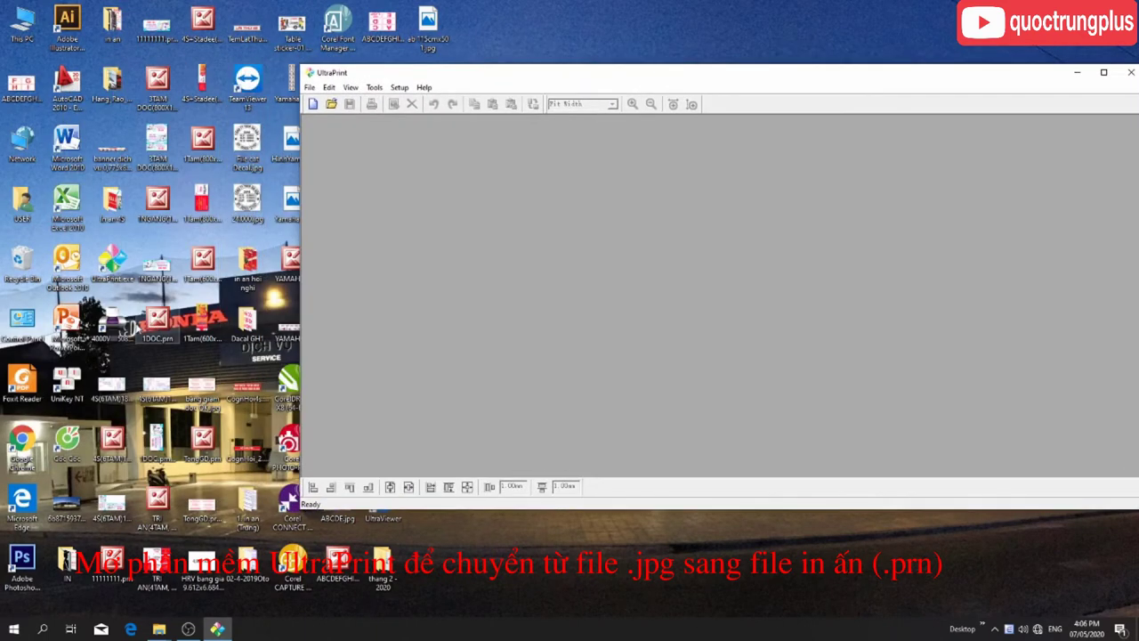
pyautogui.doubleClick(112, 325)
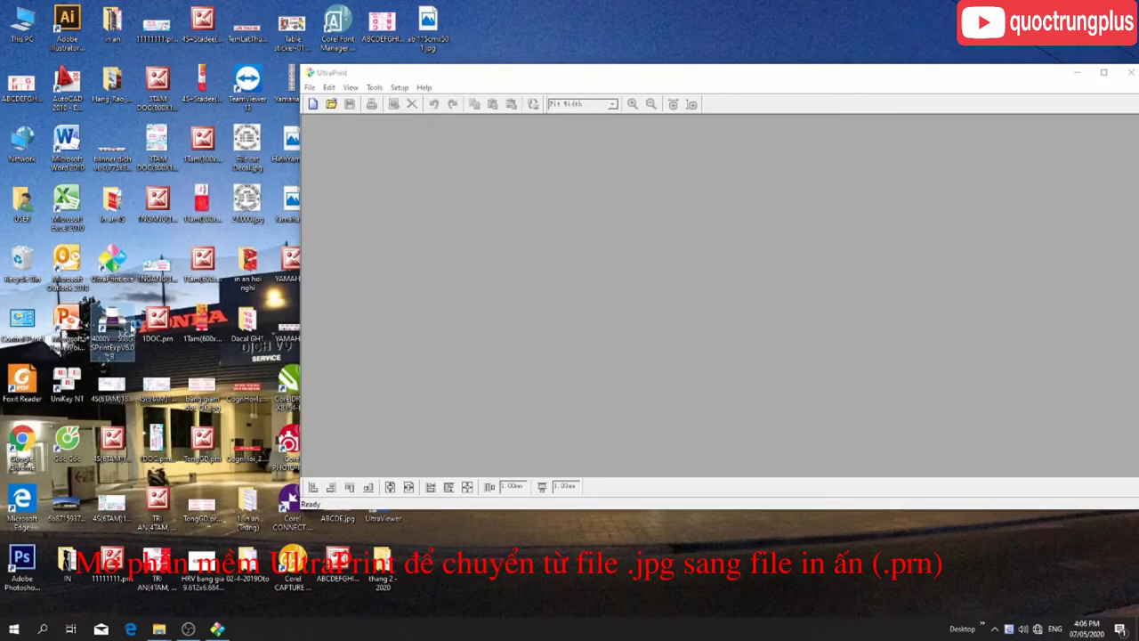
pyautogui.click(656, 302)
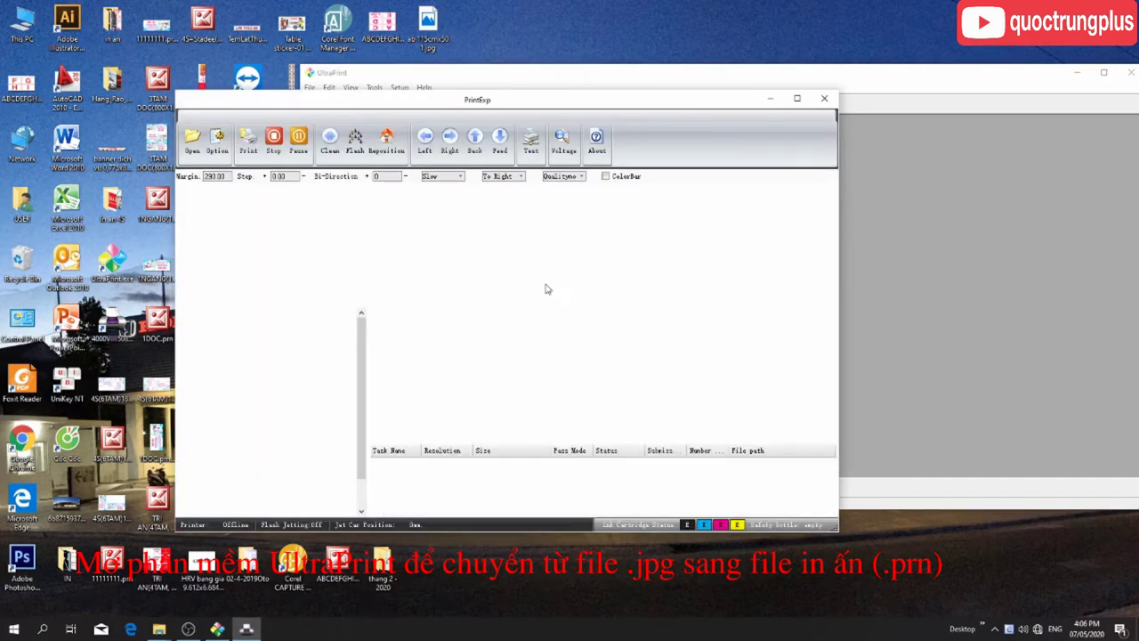
# Switch to UltraPrint and import the image 2,83mx3,7m fn.jpg from the 7-5-2020 folder into a new file.
pyautogui.click(575, 78)
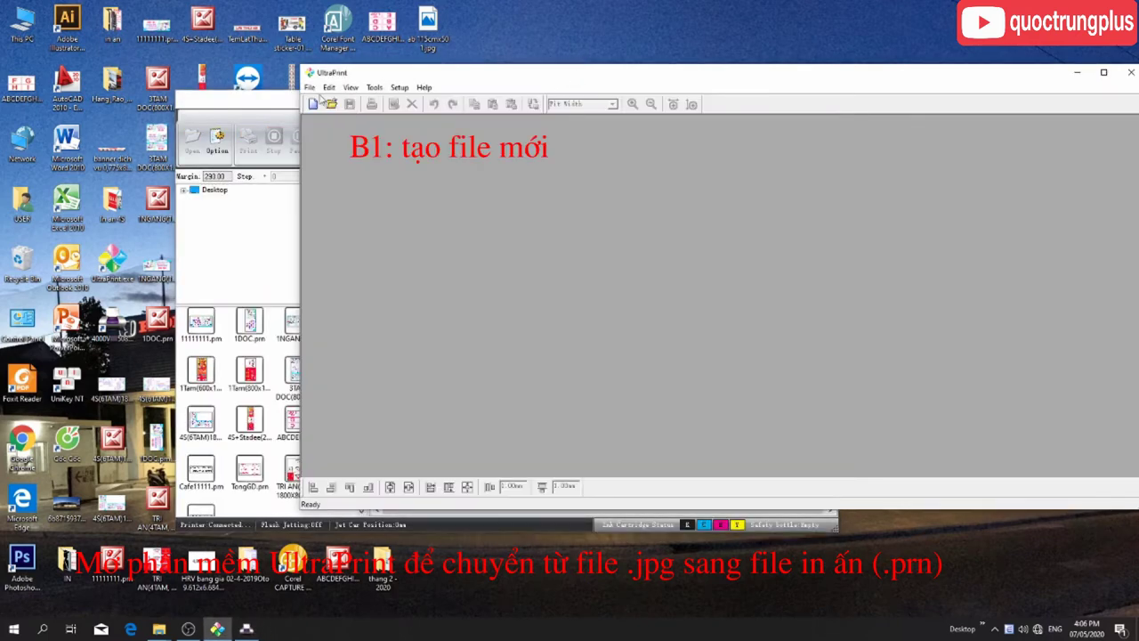
pyautogui.click(314, 103)
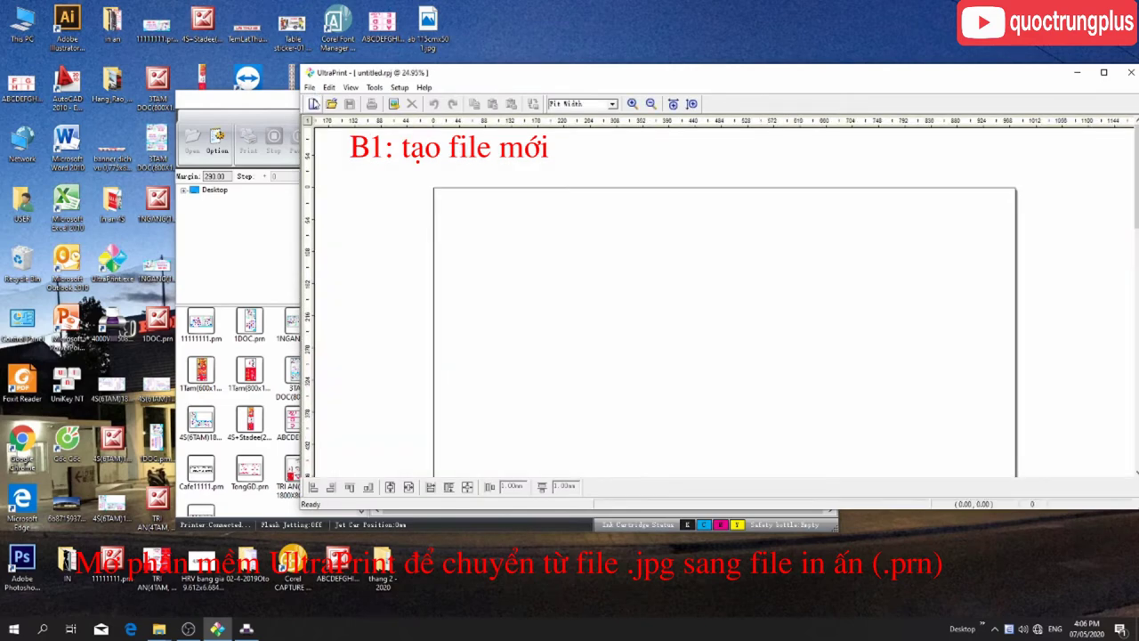
pyautogui.click(393, 103)
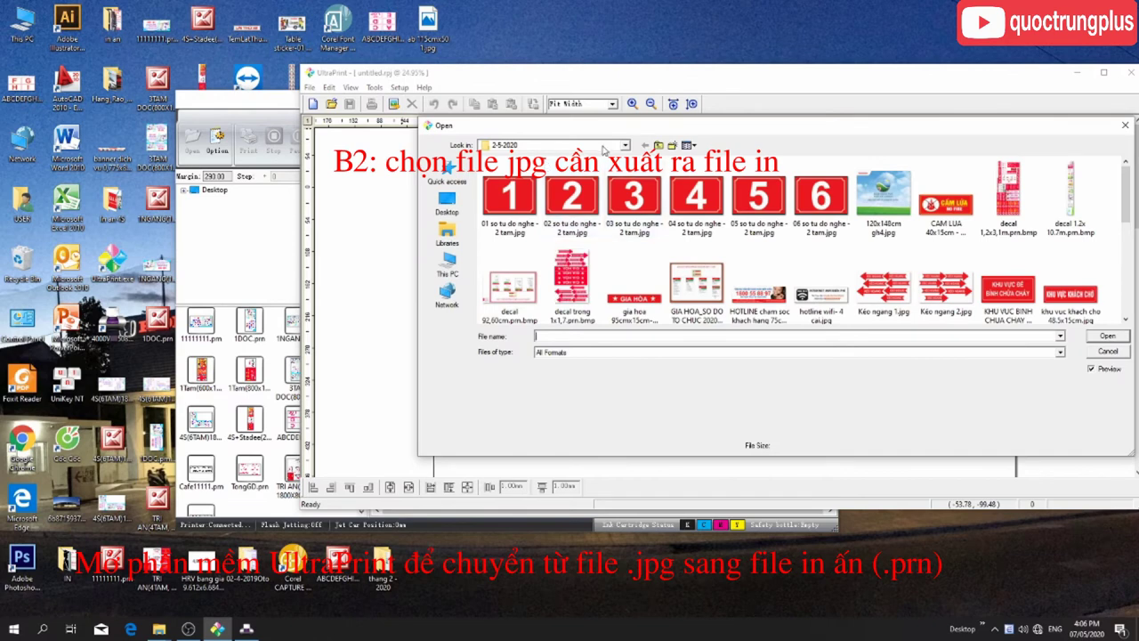
pyautogui.click(658, 145)
pyautogui.doubleClick(614, 198)
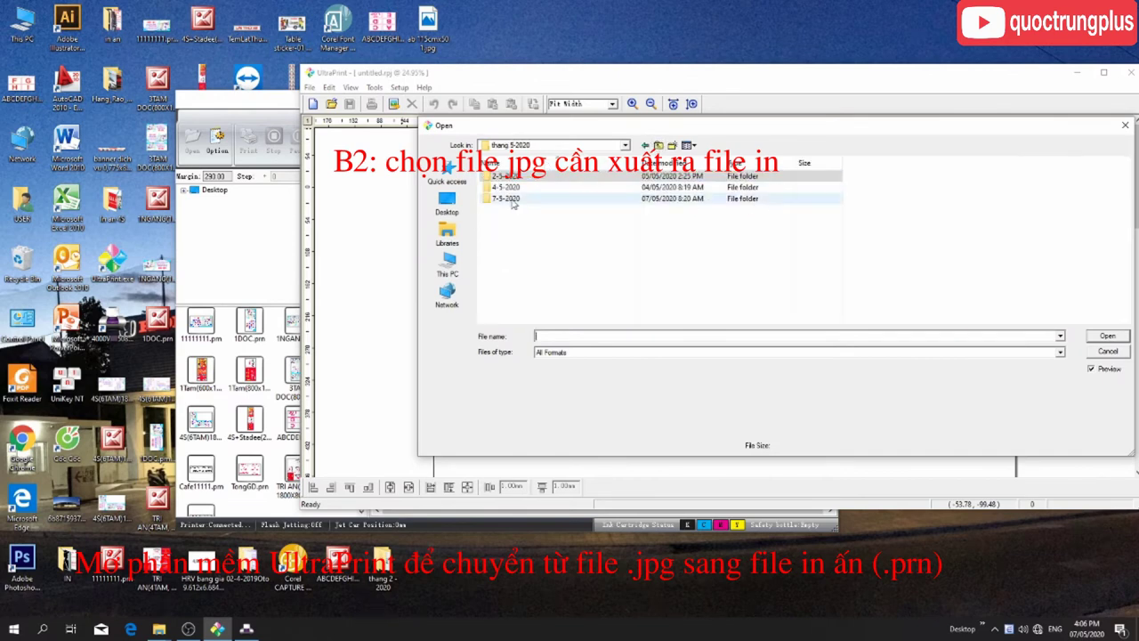
pyautogui.click(533, 223)
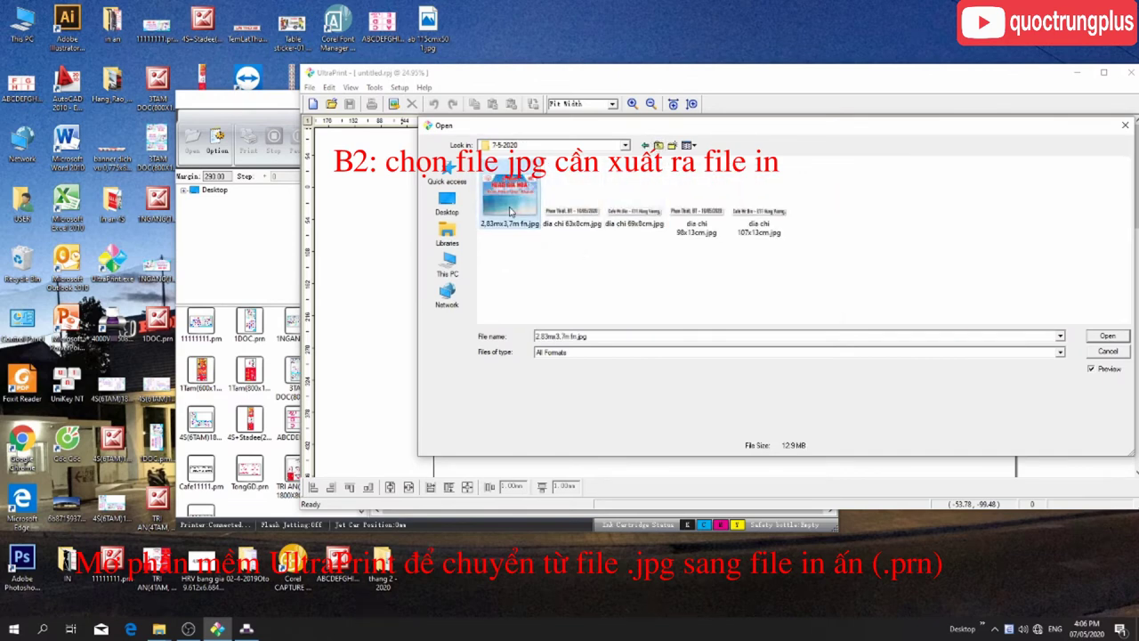
pyautogui.click(1107, 337)
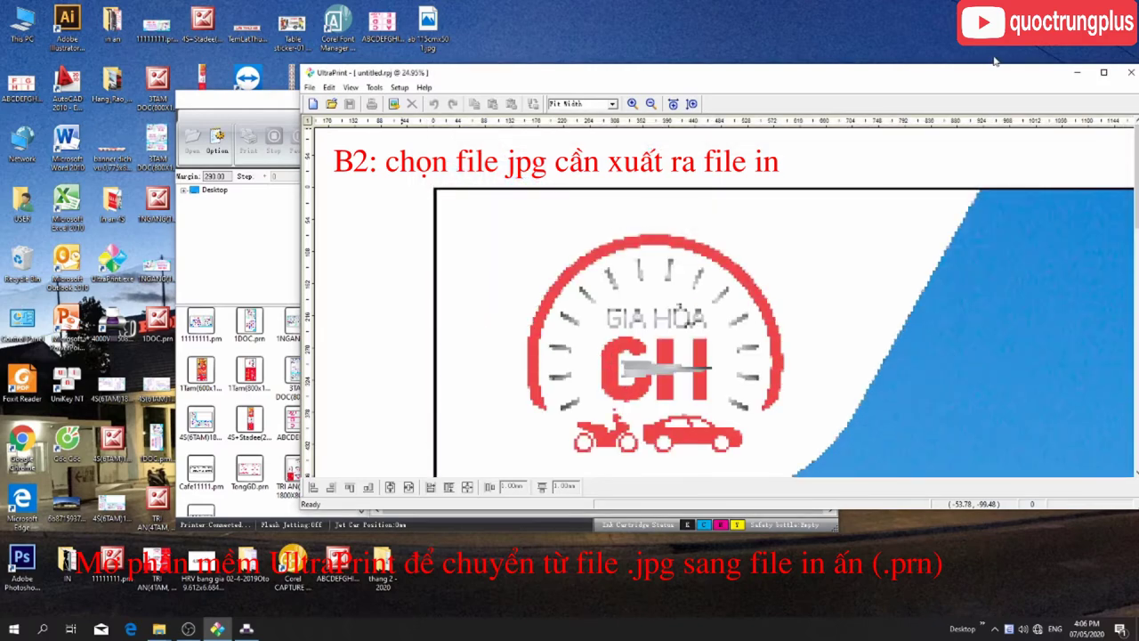
# Maximize the UltraPrint window and rotate the imported banner image 90 degrees clockwise into portrait orientation.
pyautogui.moveTo(986, 78); pyautogui.dragTo(910, 80)
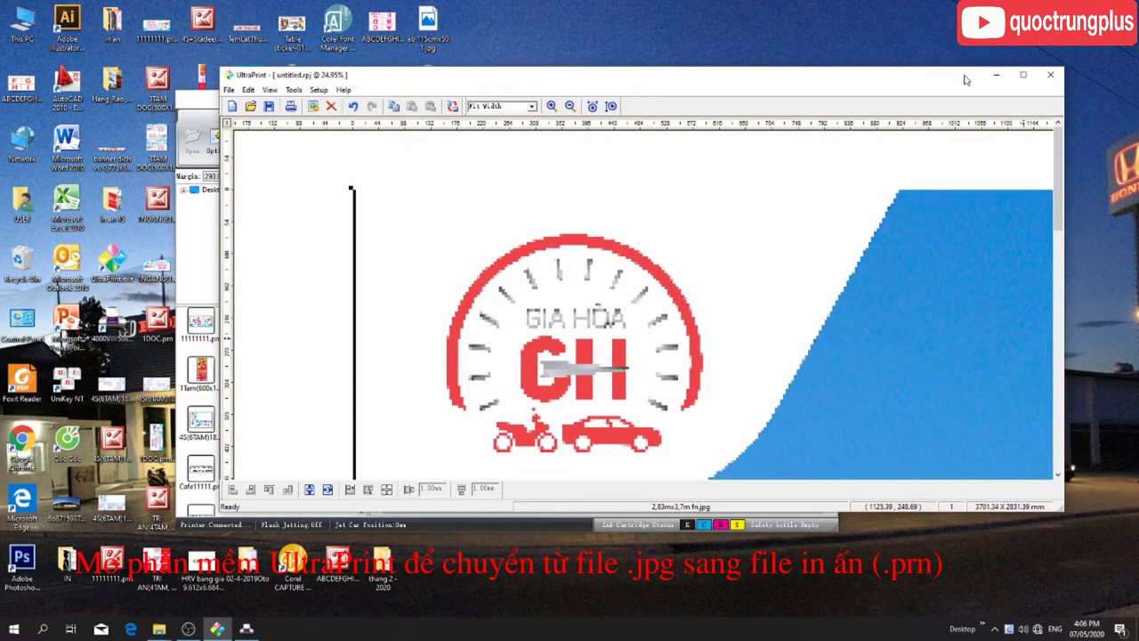
pyautogui.click(1026, 74)
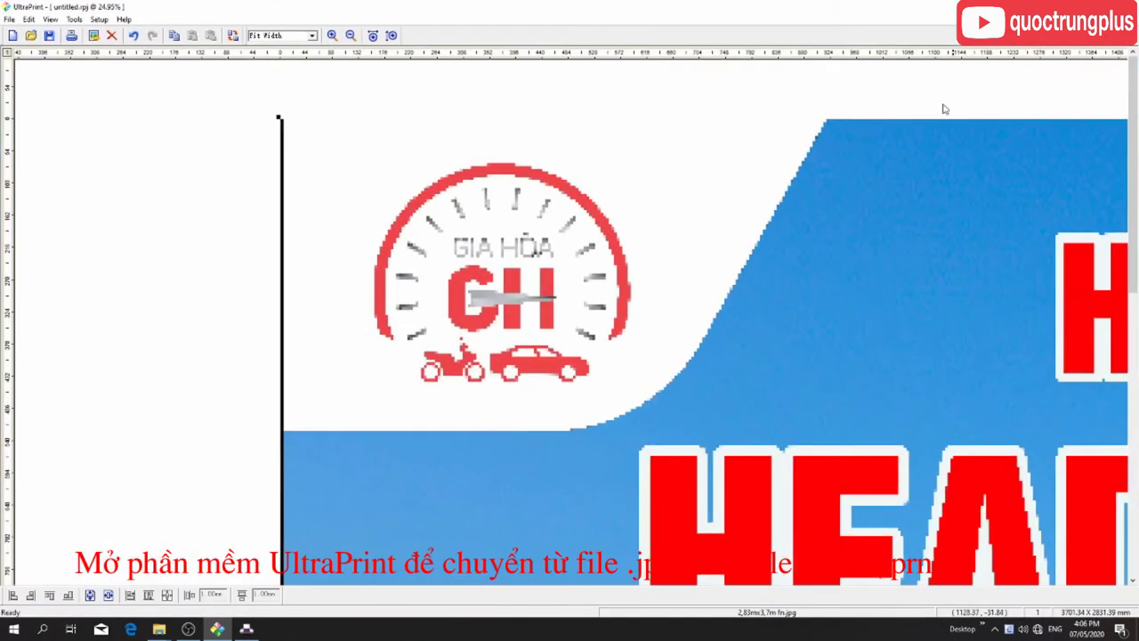
pyautogui.click(350, 36)
pyautogui.click(351, 35)
pyautogui.click(351, 35)
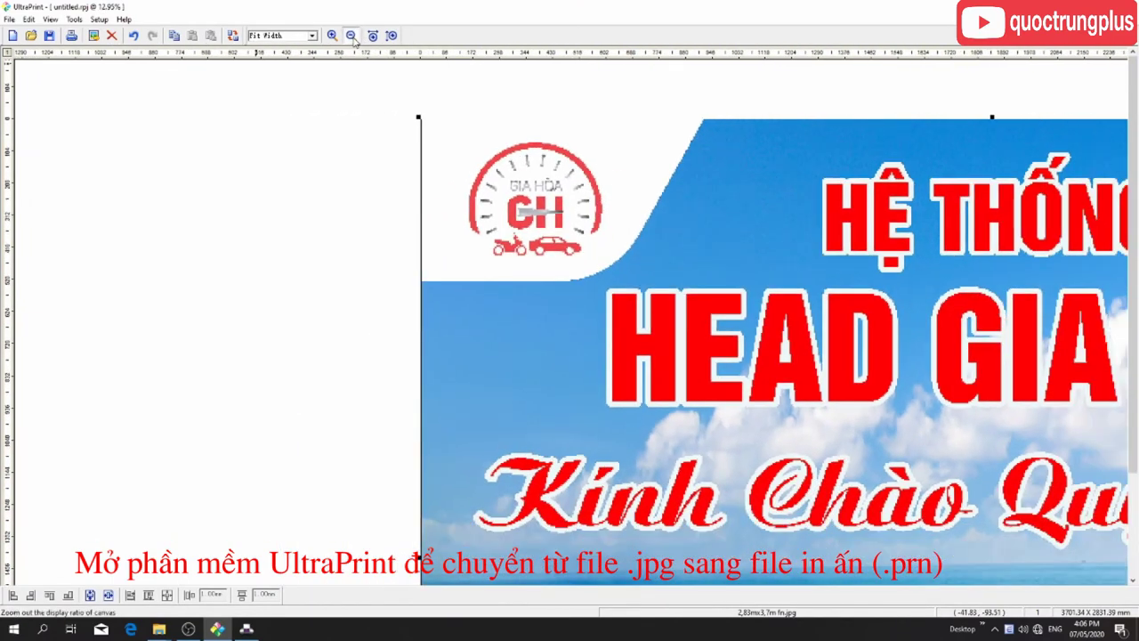
pyautogui.click(350, 36)
pyautogui.click(351, 36)
pyautogui.click(350, 35)
pyautogui.click(351, 36)
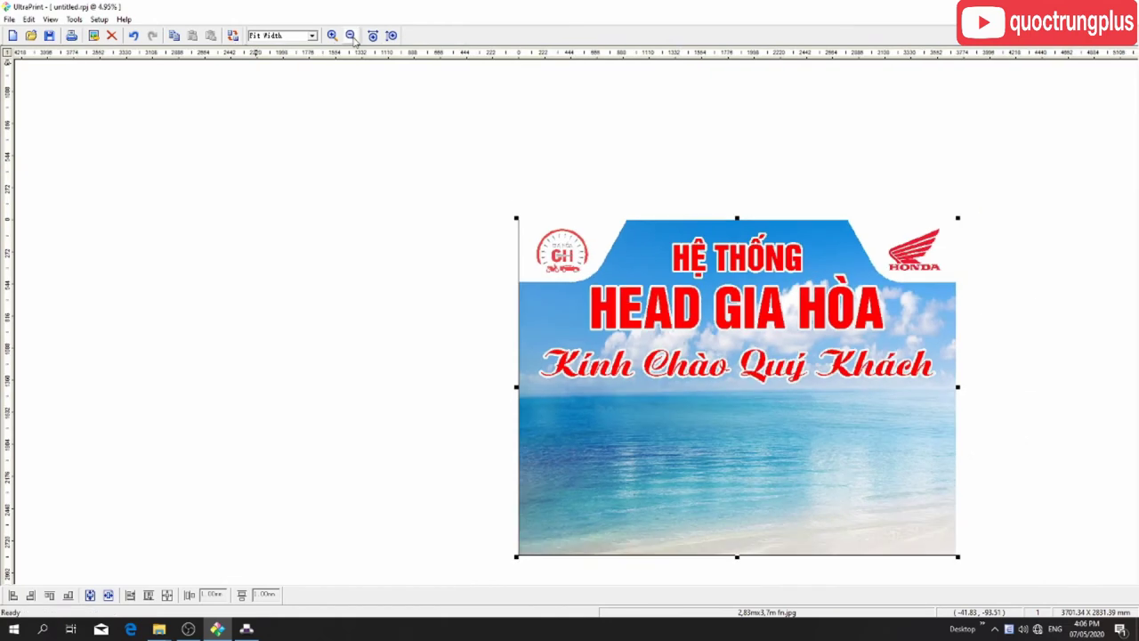
pyautogui.click(350, 36)
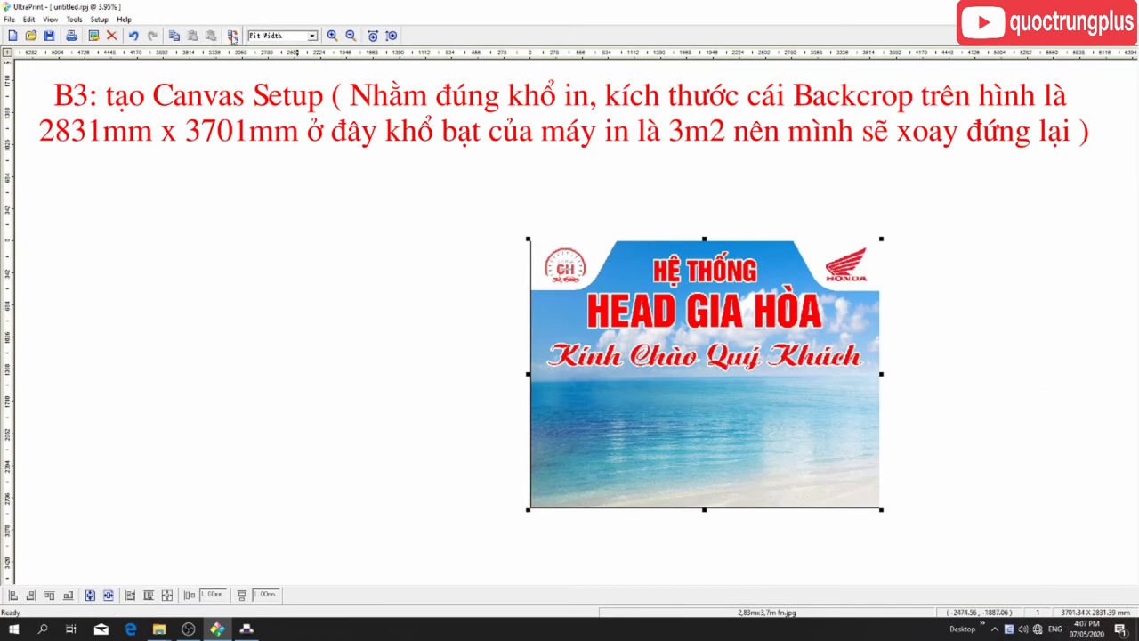
pyautogui.click(232, 35)
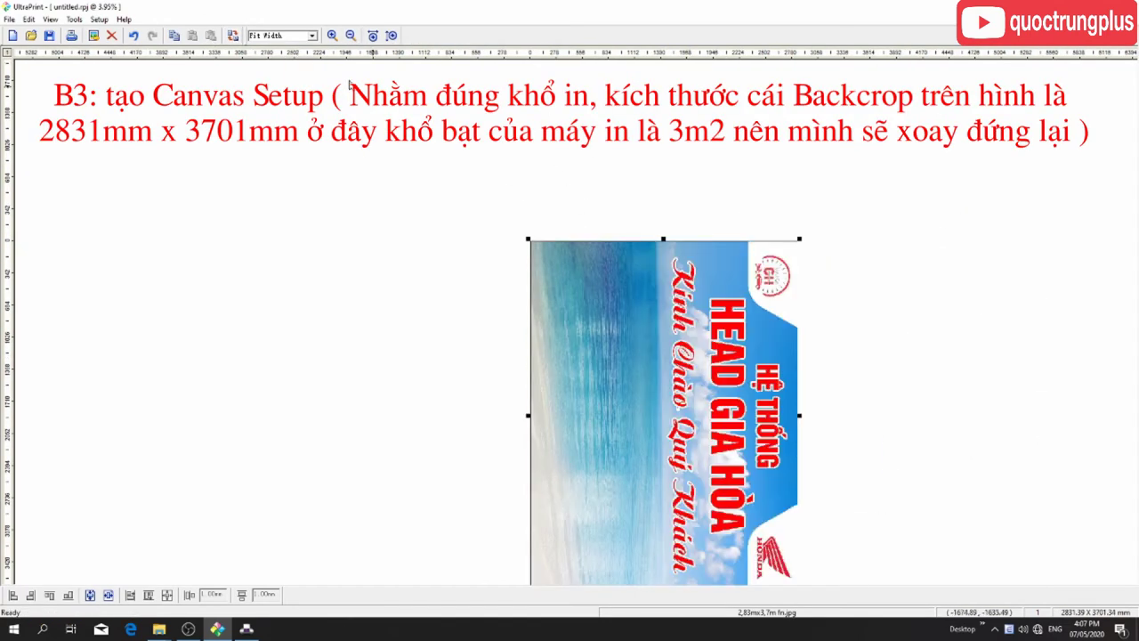
# Set the canvas size to 2832 mm wide and 3702 mm high.
pyautogui.click(351, 36)
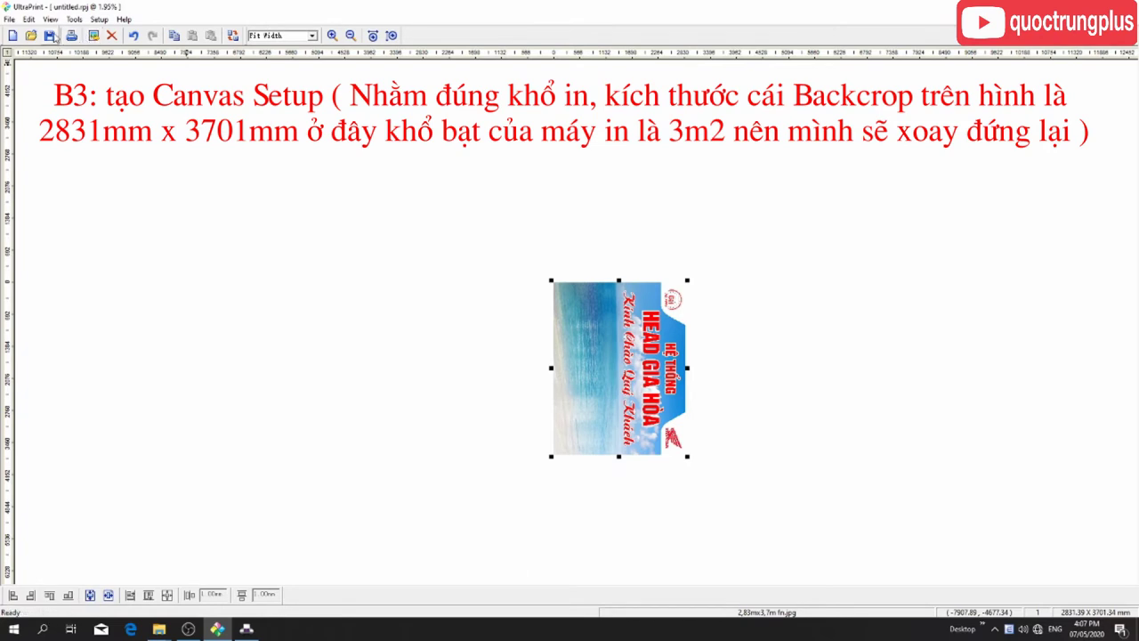
pyautogui.click(10, 19)
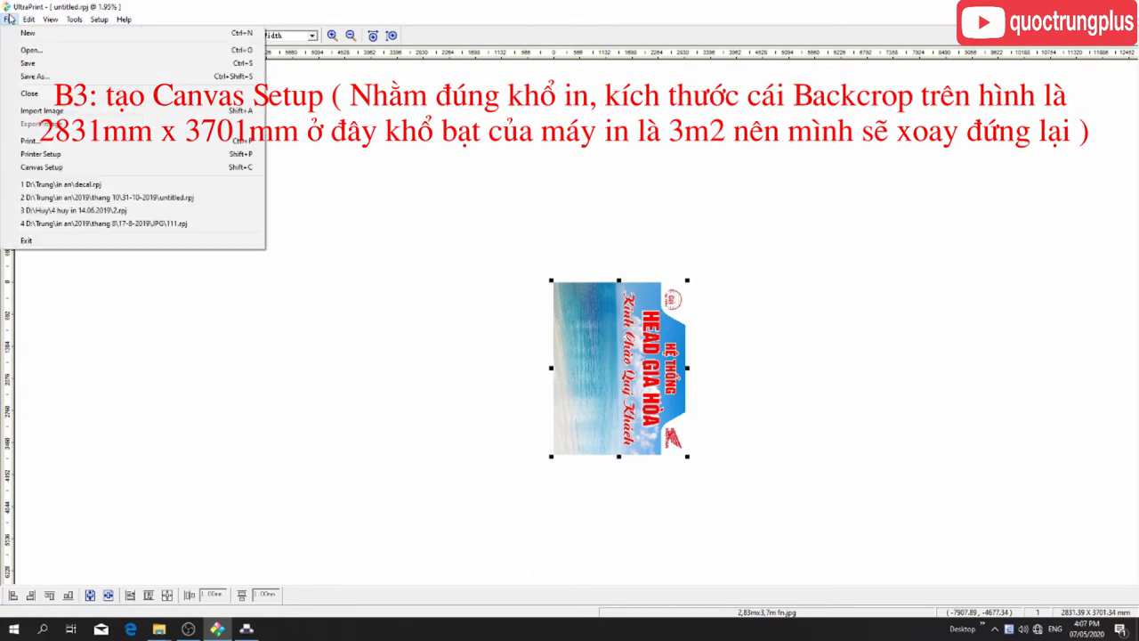
pyautogui.click(54, 167)
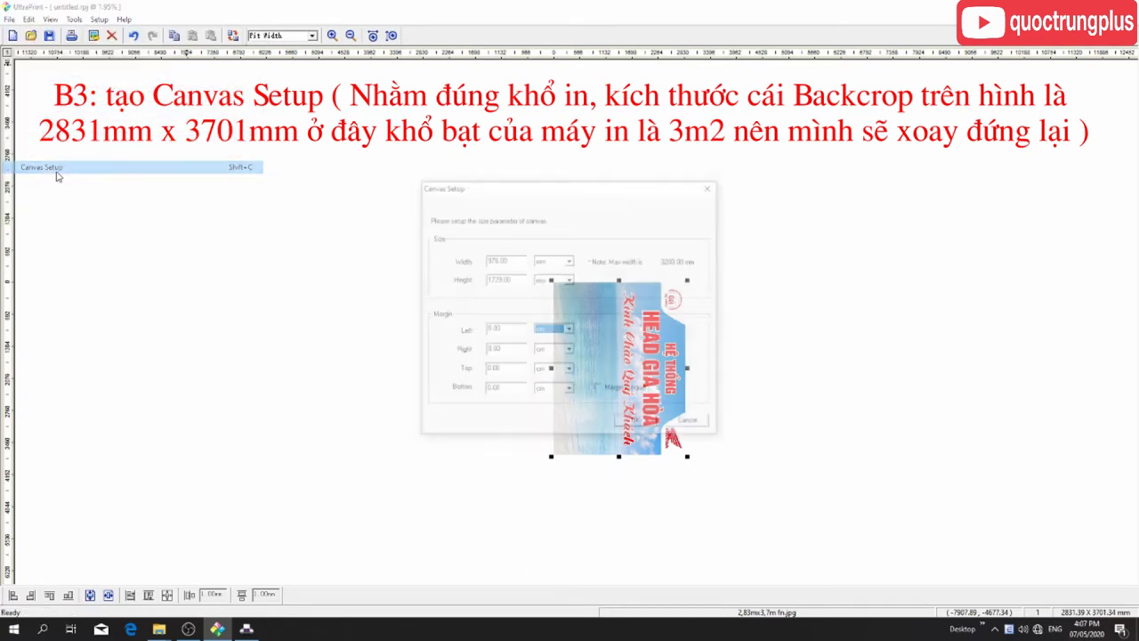
pyautogui.moveTo(530, 191); pyautogui.dragTo(253, 147)
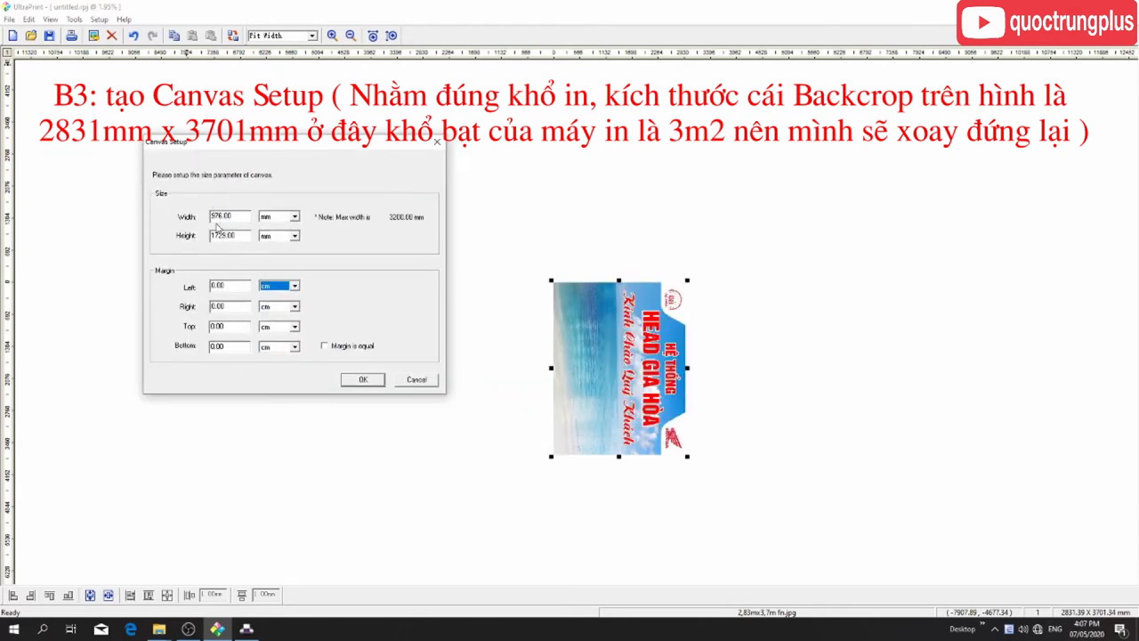
pyautogui.moveTo(221, 217); pyautogui.dragTo(209, 219)
pyautogui.write('2832')
pyautogui.moveTo(225, 237); pyautogui.dragTo(212, 236)
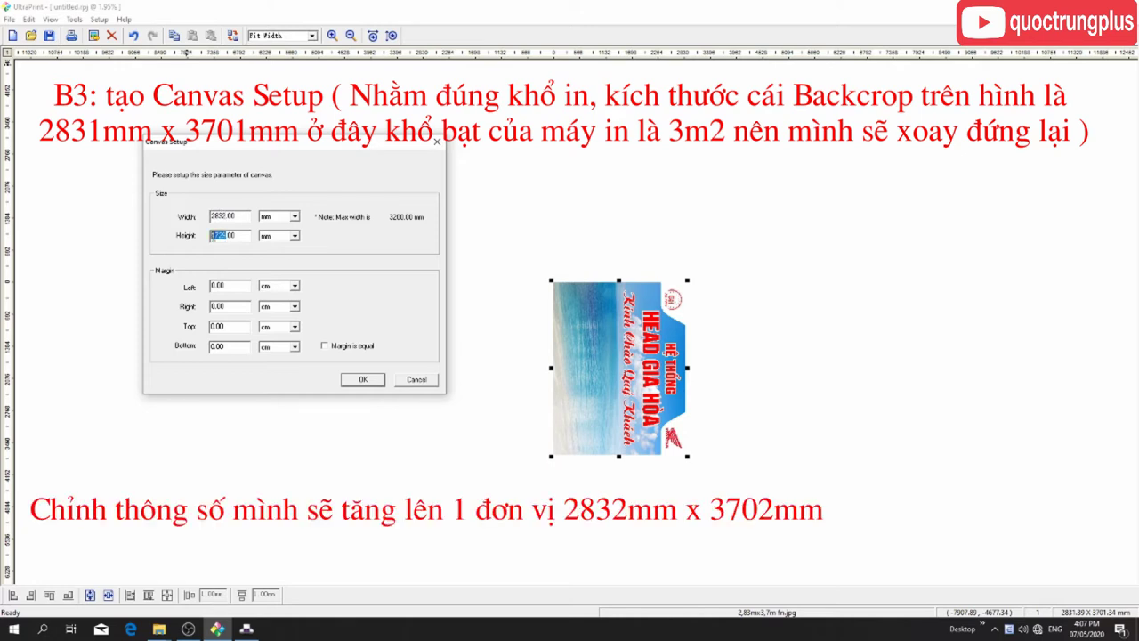
pyautogui.write('3702')
pyautogui.click(361, 380)
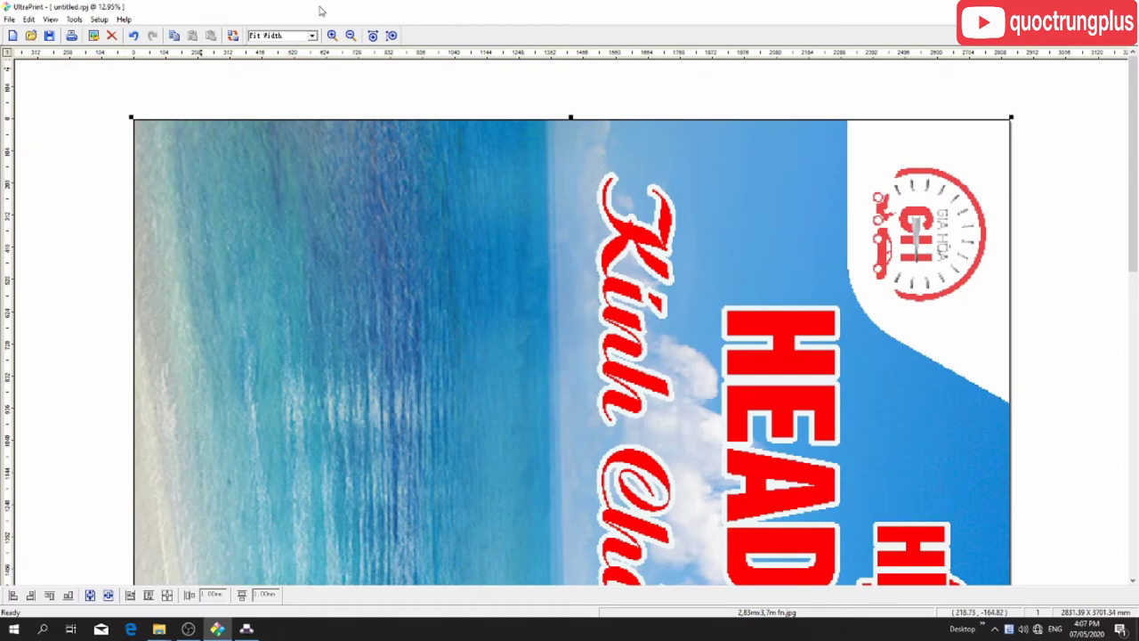
# Move the banner image partly off the canvas and center it on the canvas both vertically and horizontally.
pyautogui.click(351, 35)
pyautogui.click(351, 36)
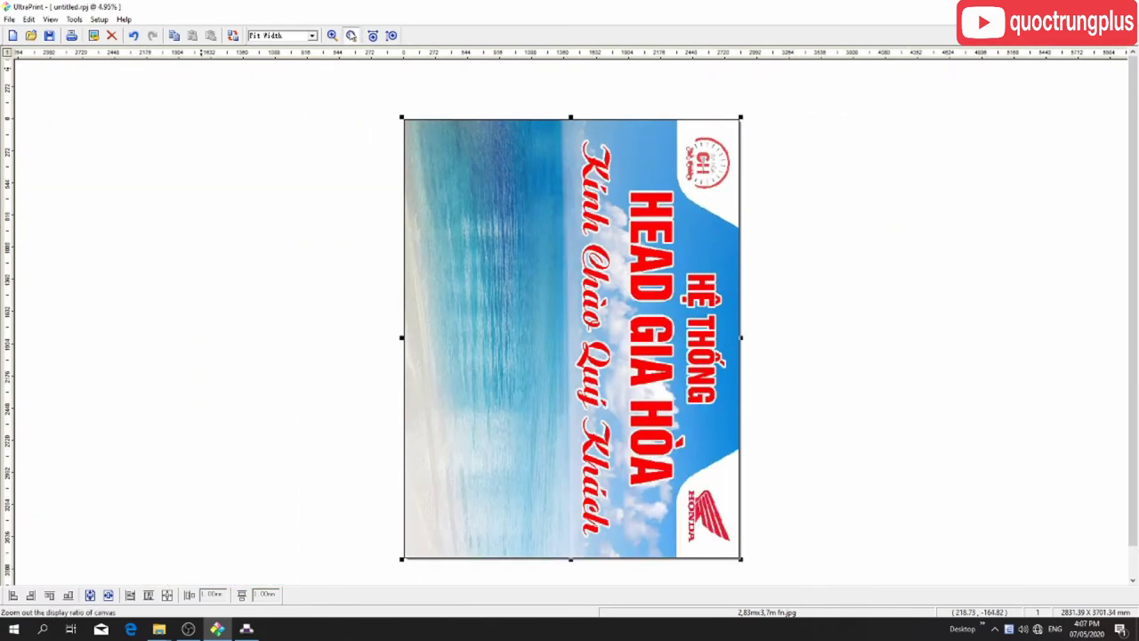
pyautogui.click(351, 35)
pyautogui.moveTo(520, 250); pyautogui.dragTo(346, 159)
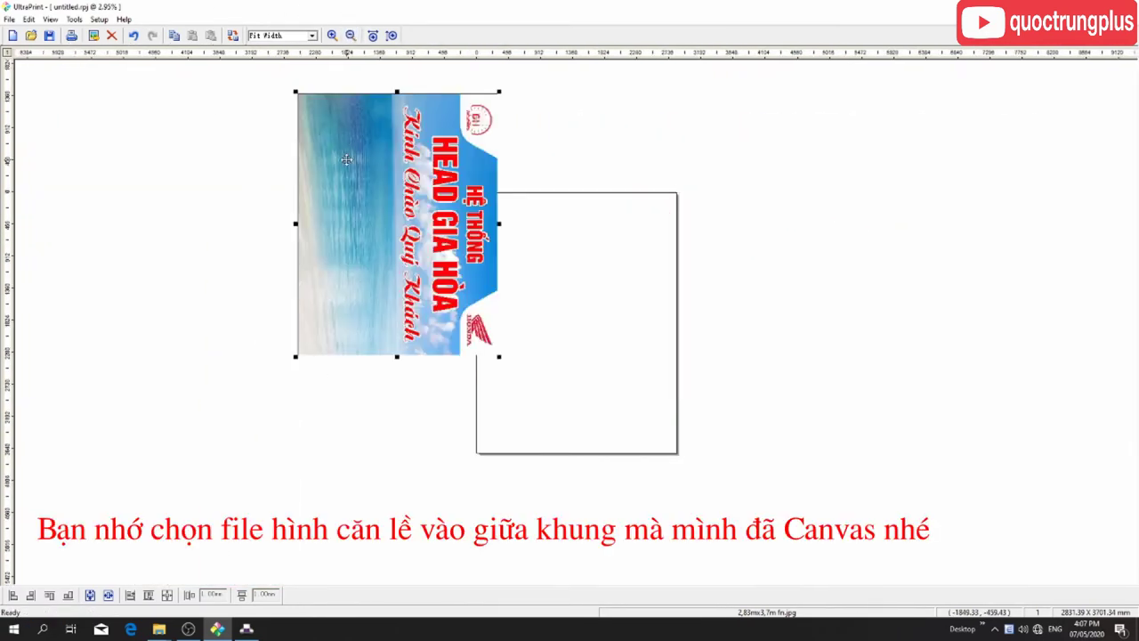
pyautogui.click(89, 594)
pyautogui.click(108, 594)
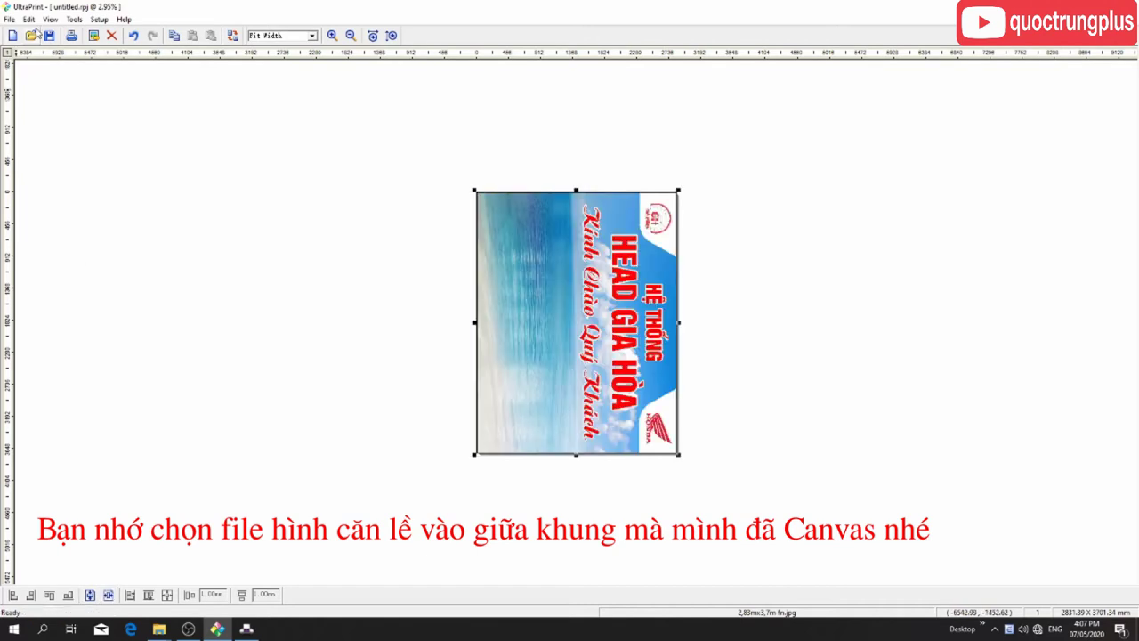
# Print the banner to file using the 4color 480x540 3pass QualityMode curve.
pyautogui.click(71, 36)
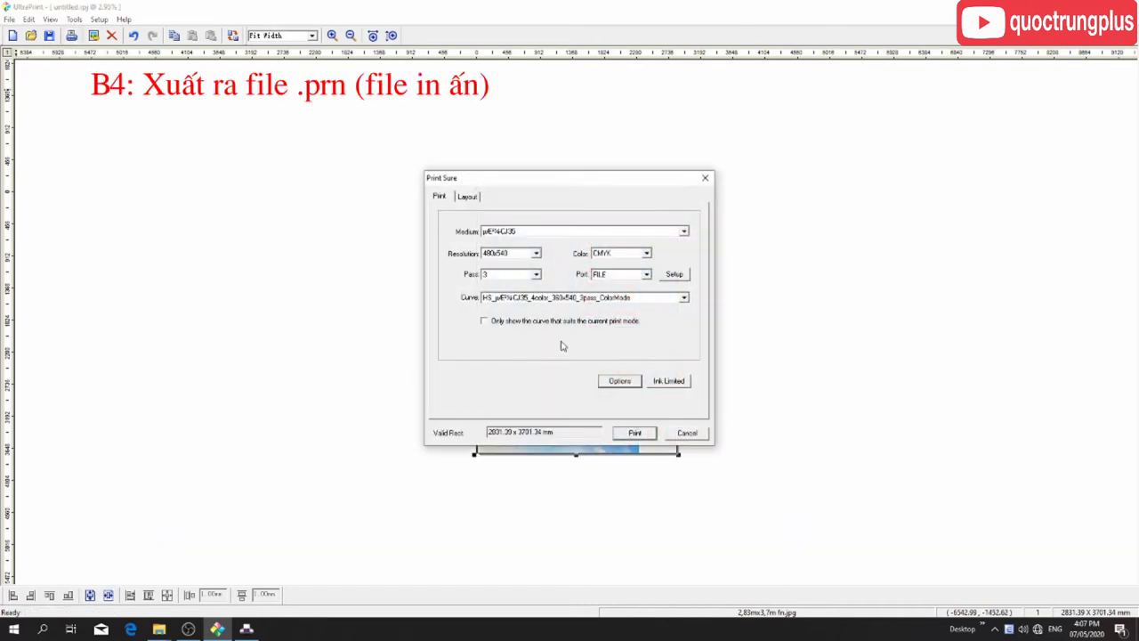
pyautogui.click(565, 298)
pyautogui.click(572, 340)
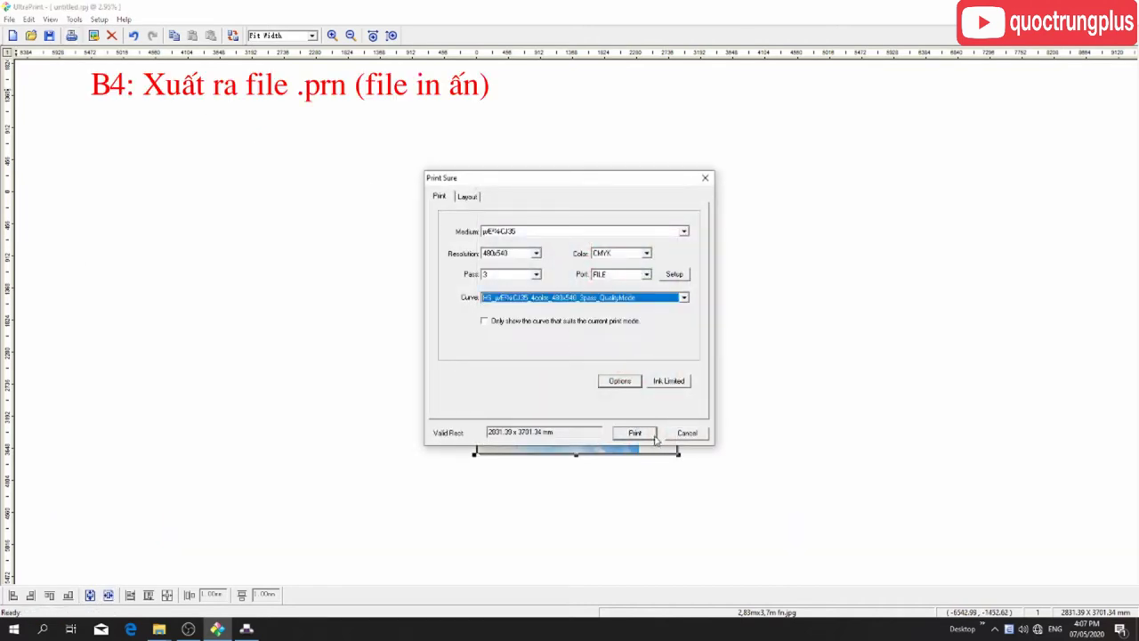
pyautogui.click(650, 436)
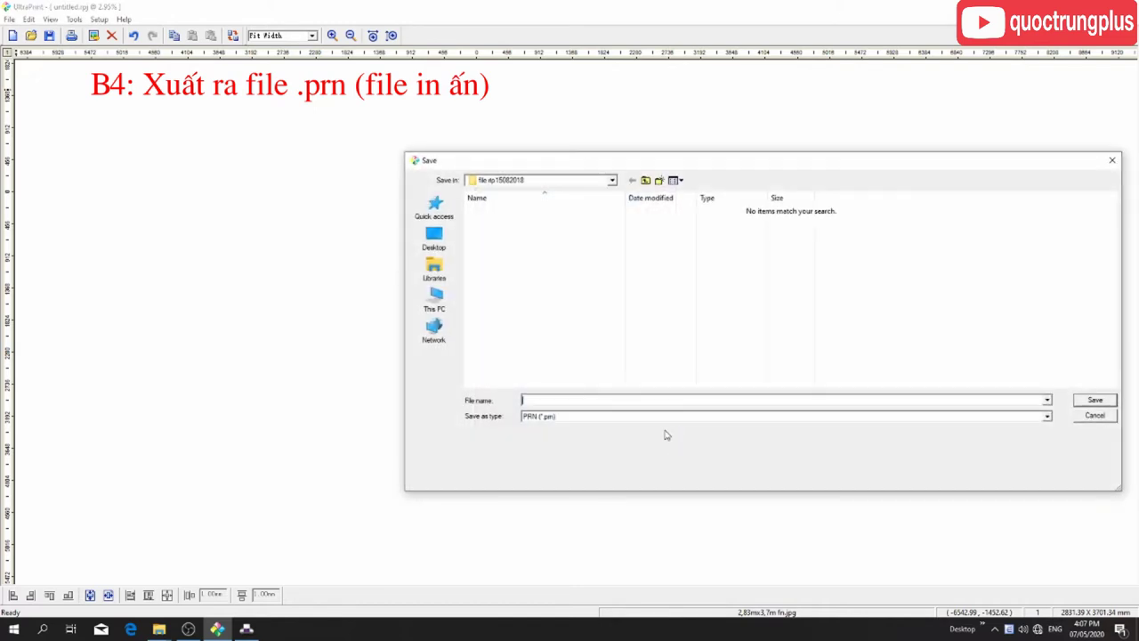
# Save the PRN output as "backcrop 2.8x3.7m" on drive D, in the 7-5-2020 folder within 2020\thang 5-2020.
pyautogui.click(434, 299)
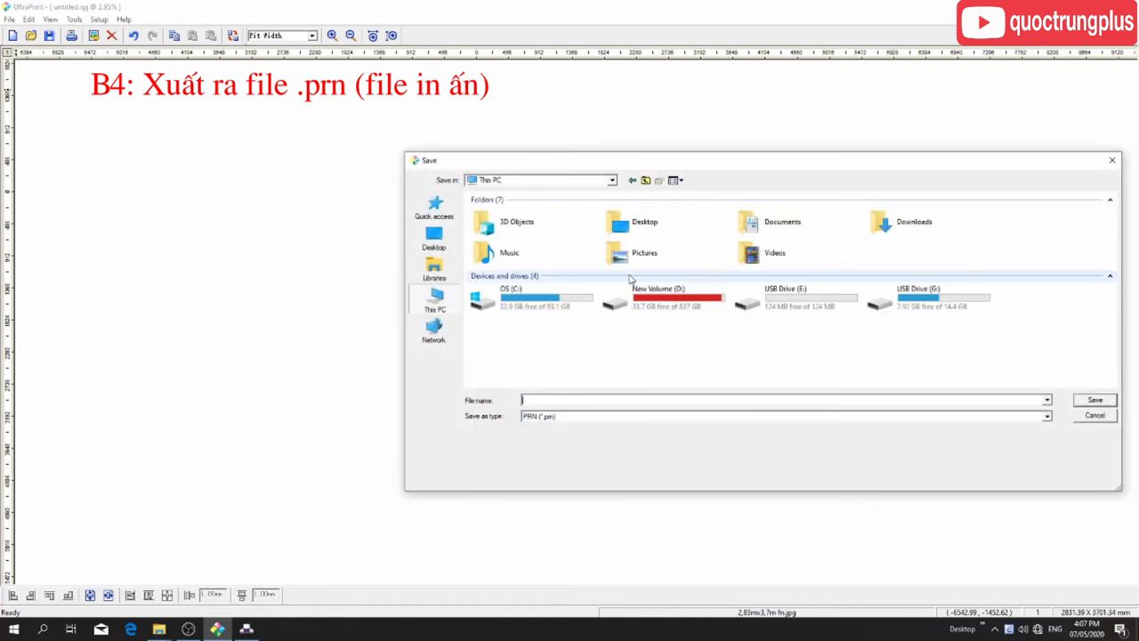
pyautogui.doubleClick(630, 295)
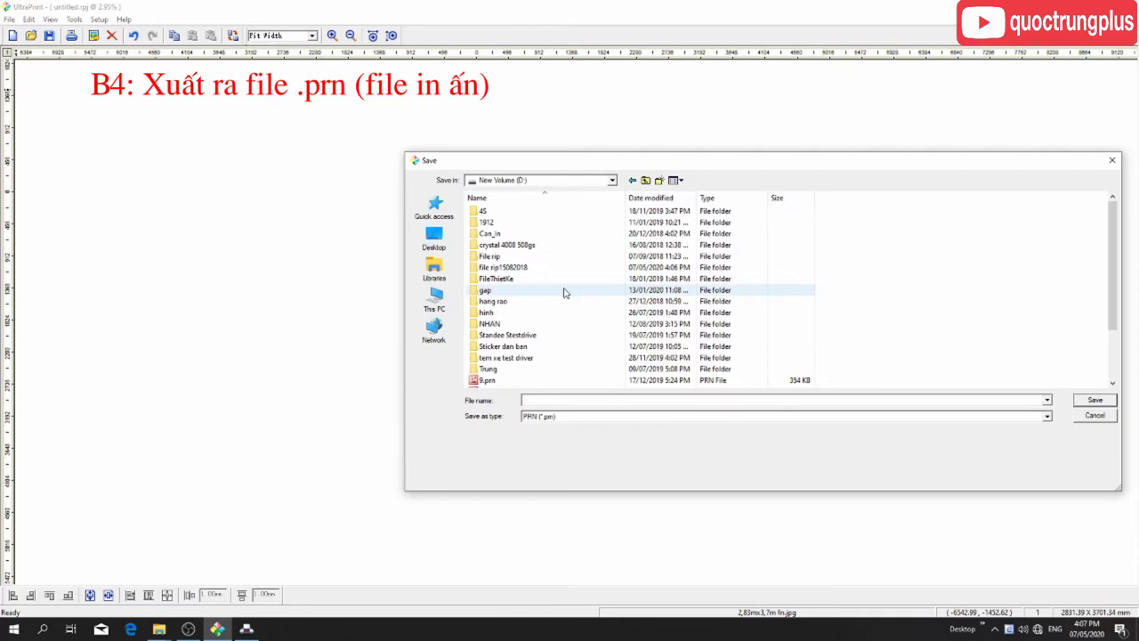
pyautogui.doubleClick(490, 369)
pyautogui.doubleClick(487, 256)
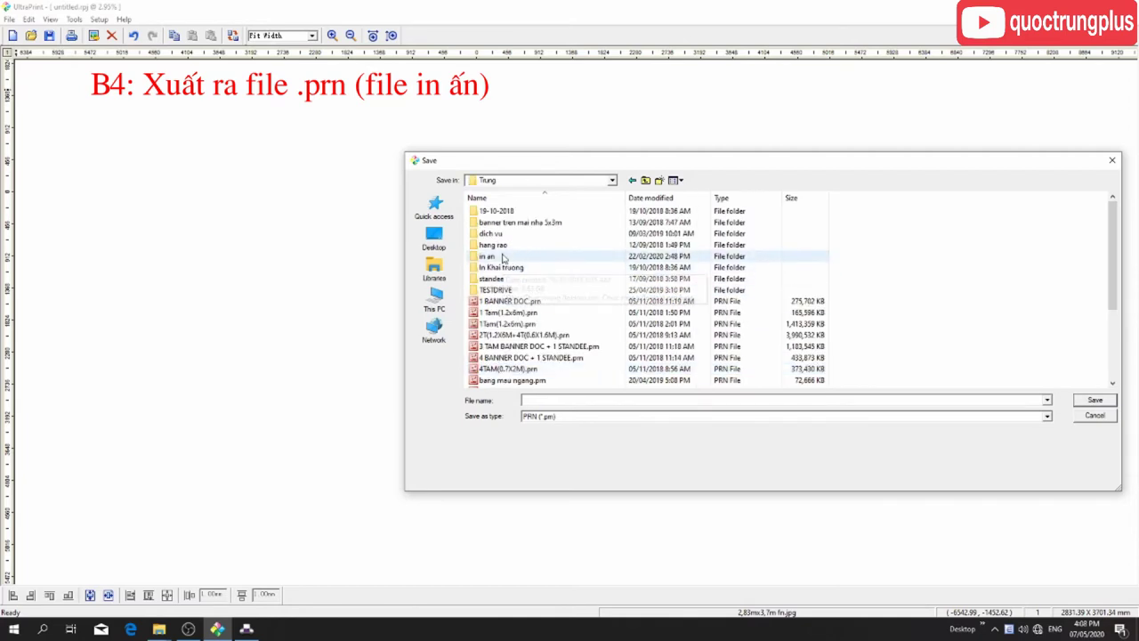
pyautogui.click(490, 222)
pyautogui.doubleClick(489, 222)
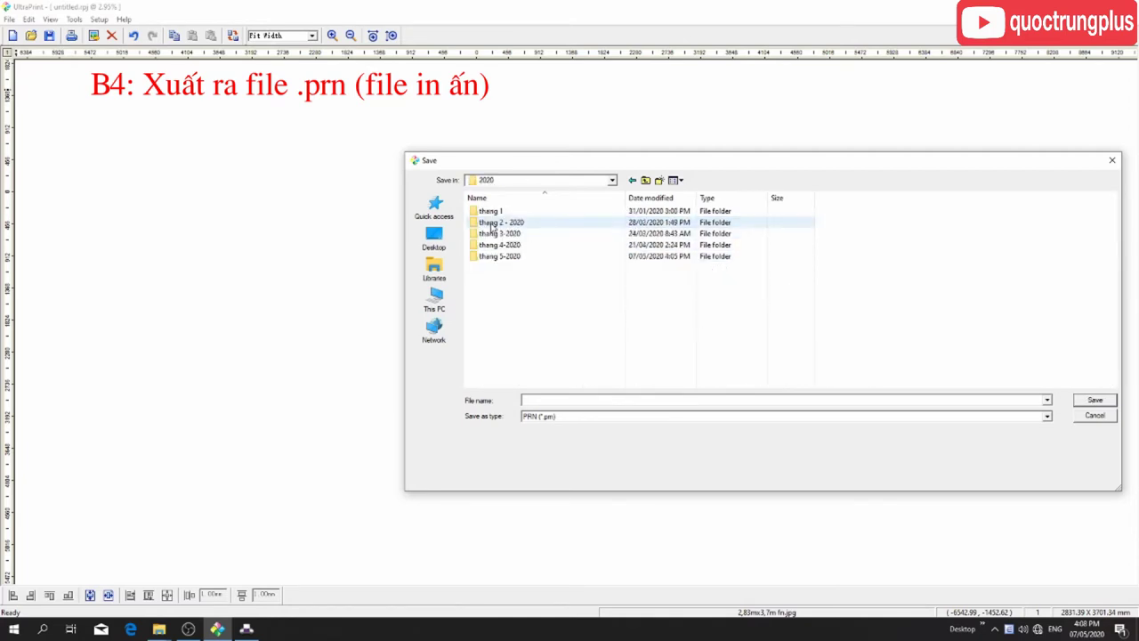
pyautogui.doubleClick(500, 255)
pyautogui.doubleClick(494, 234)
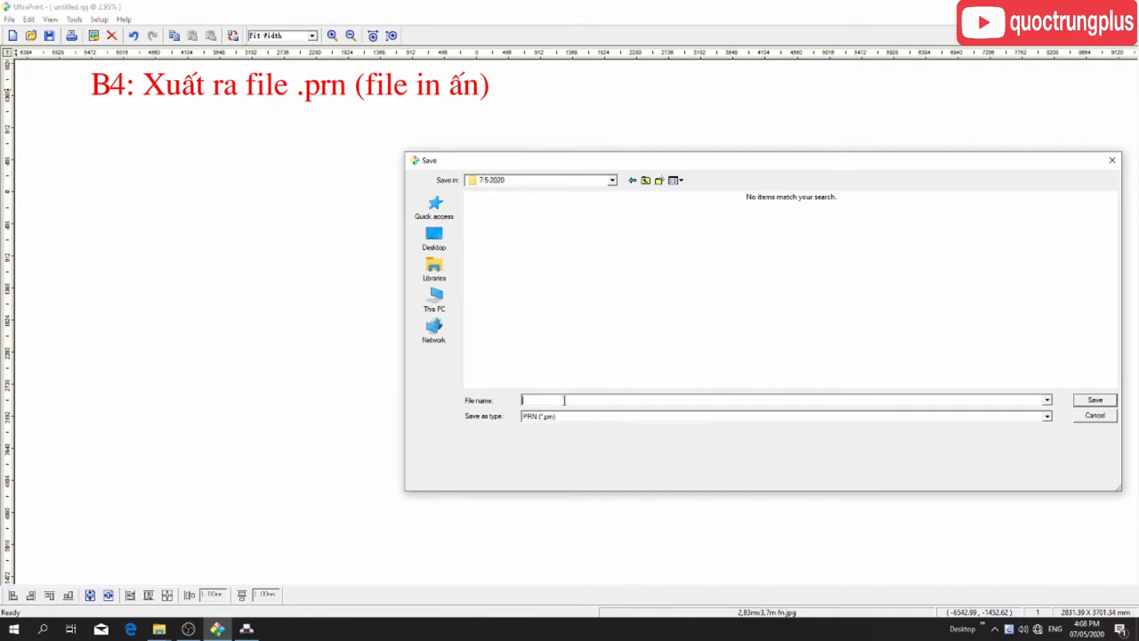
pyautogui.write('backcrop 2.8x3.7m')
pyautogui.click(1090, 402)
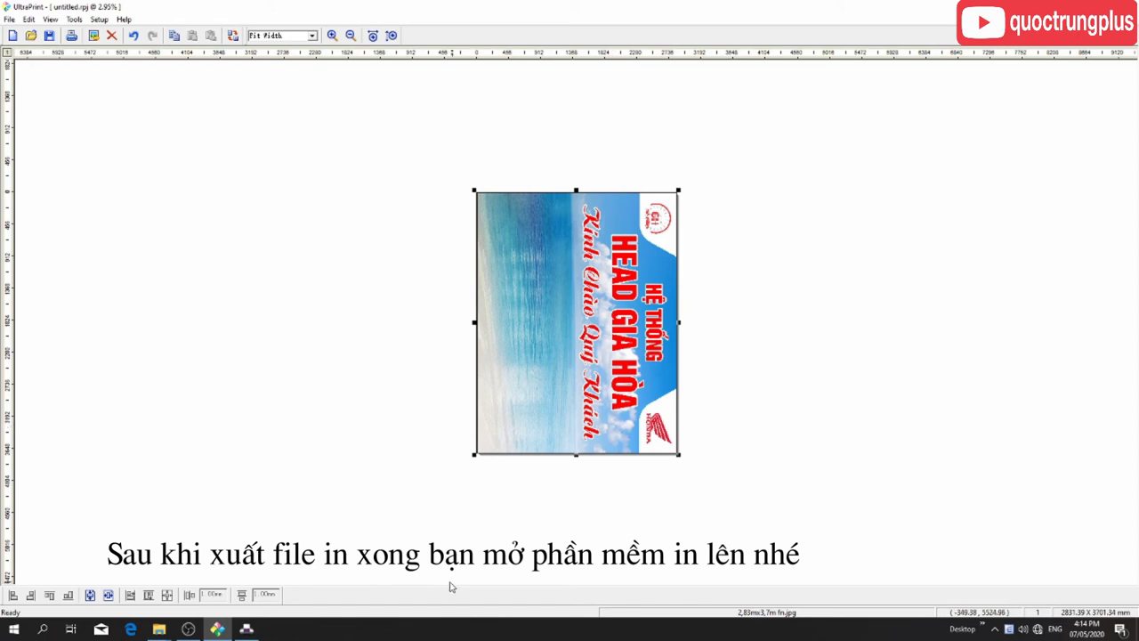
# Switch to PrintExp and load "backcrop 2,8x3,7m.prn" from the 7-5-2020 folder within thang 5-2020.
pyautogui.click(246, 629)
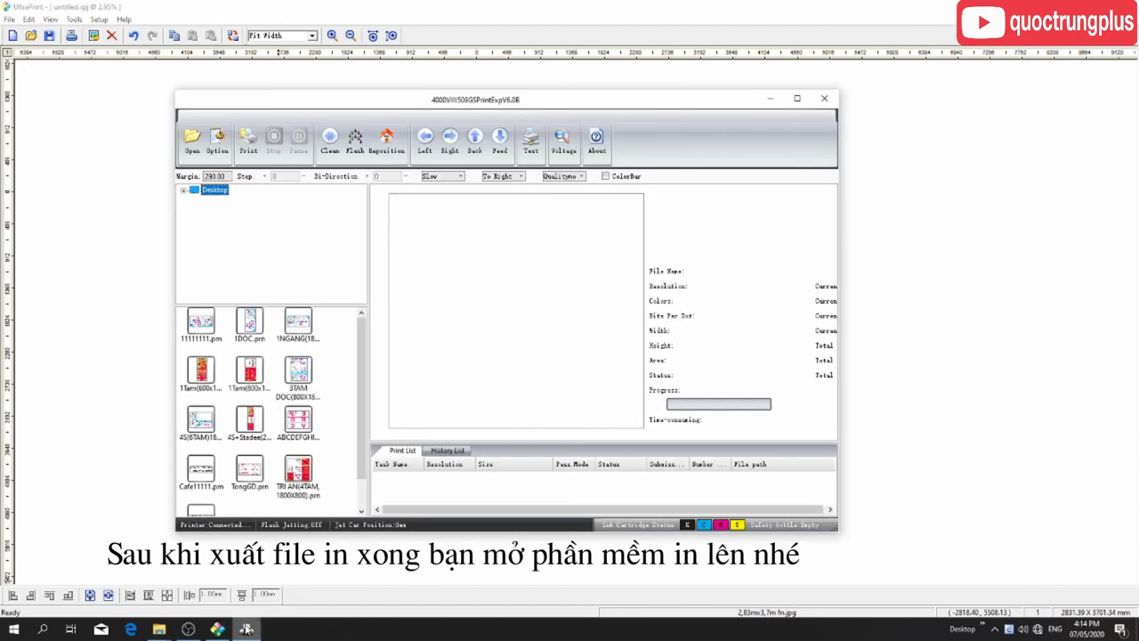
pyautogui.click(211, 141)
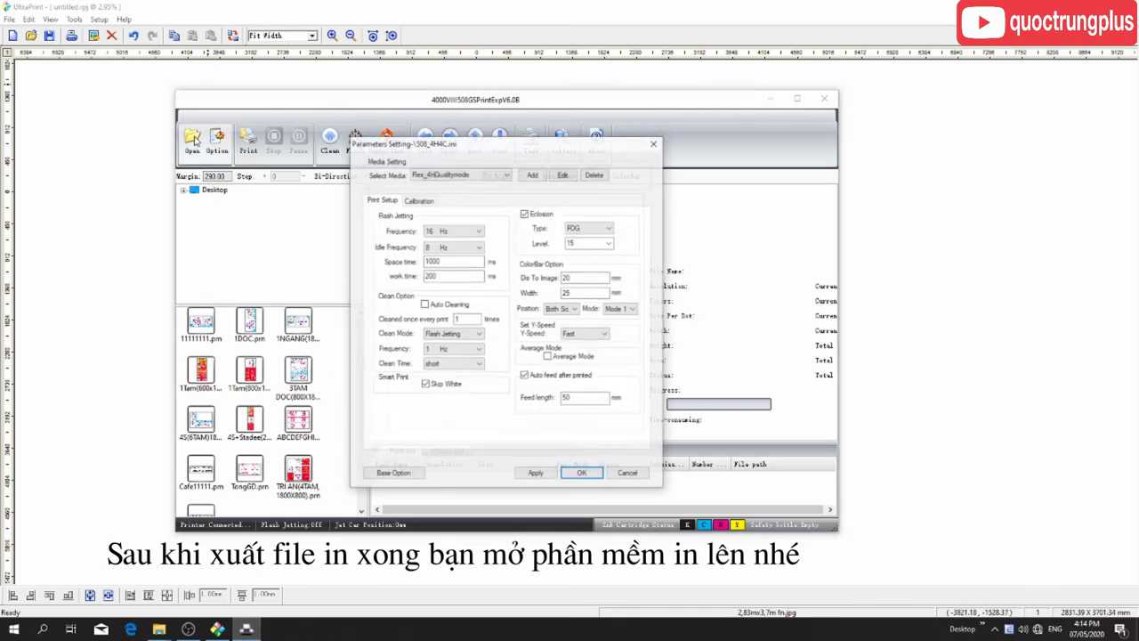
pyautogui.click(654, 144)
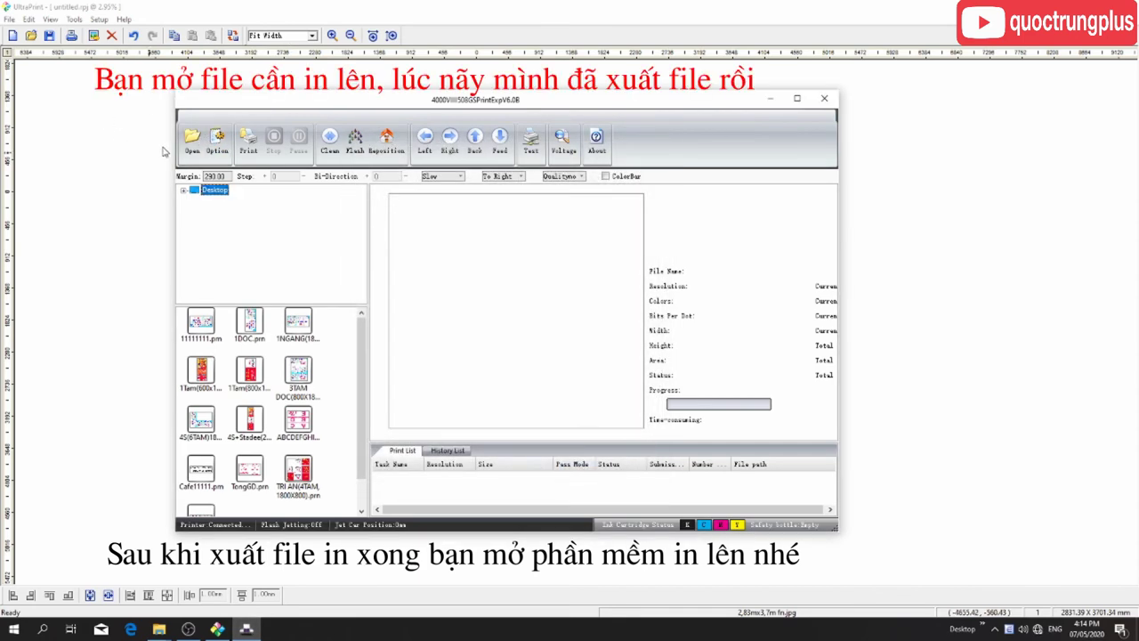
pyautogui.click(192, 140)
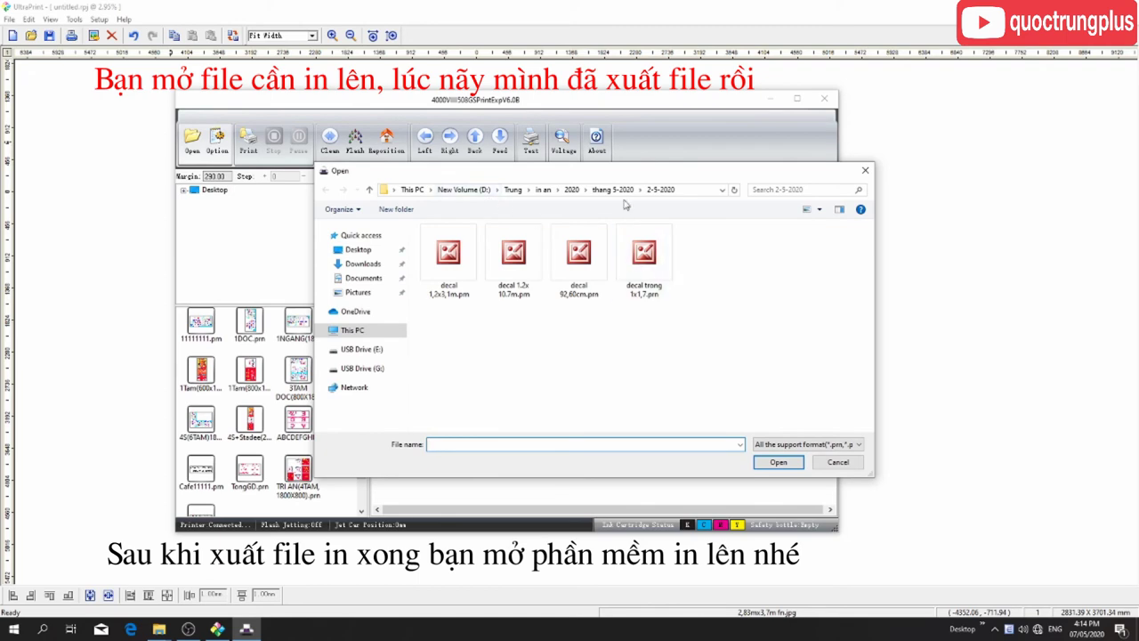
pyautogui.click(613, 190)
pyautogui.click(451, 270)
pyautogui.doubleClick(451, 270)
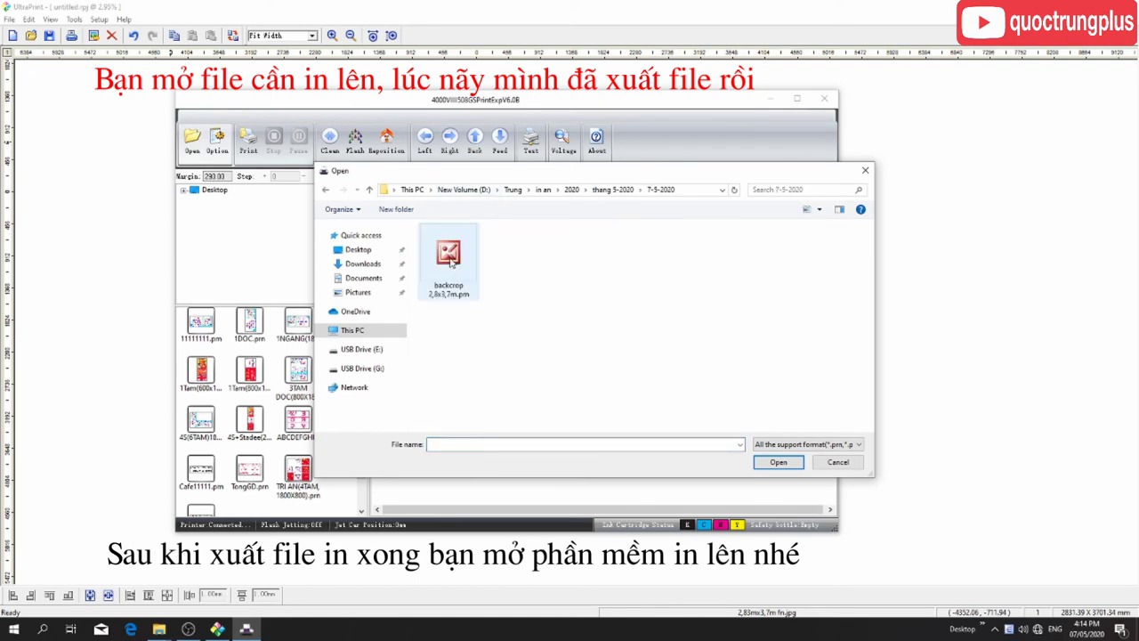
pyautogui.doubleClick(449, 260)
pyautogui.click(525, 433)
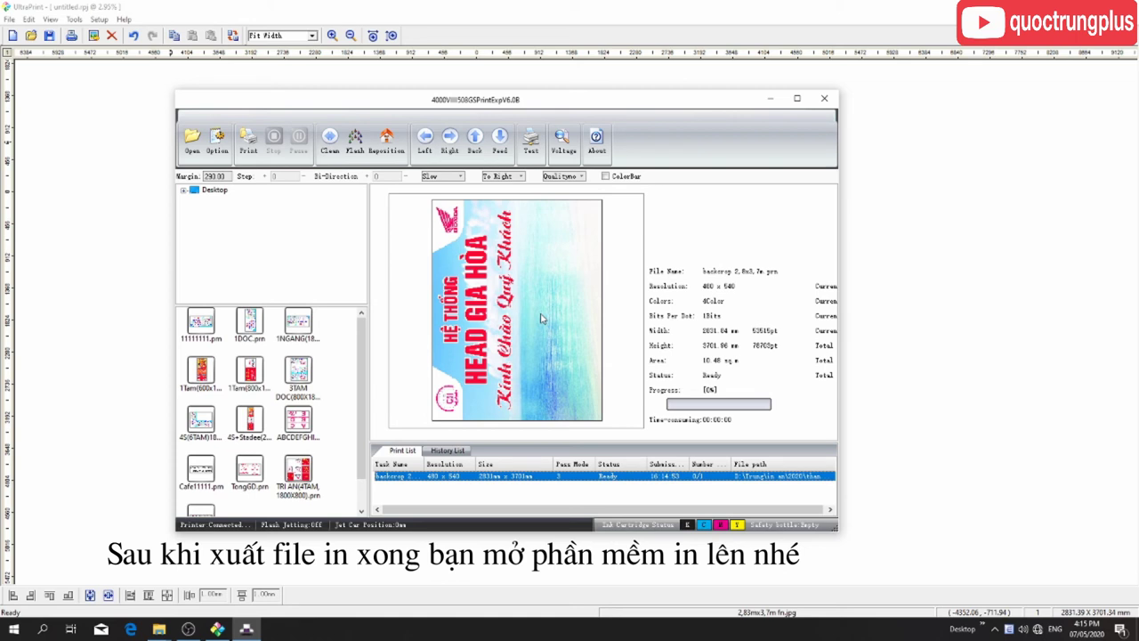
# Move the banner media roll back on the printer to avoid wasting material before printing.
pyautogui.click(475, 136)
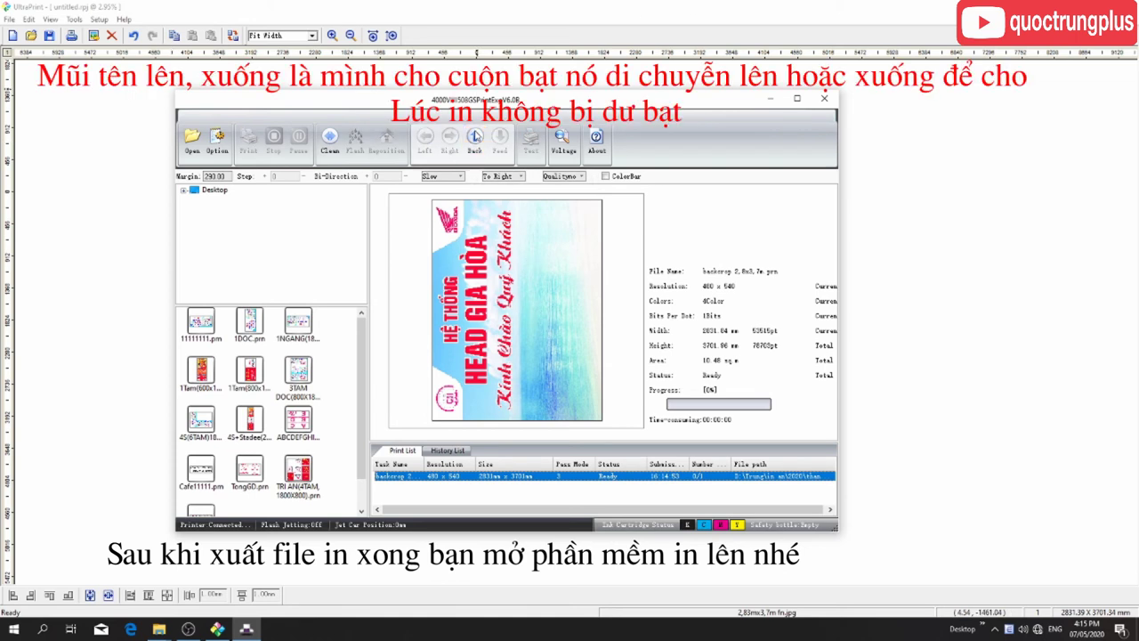
pyautogui.click(476, 136)
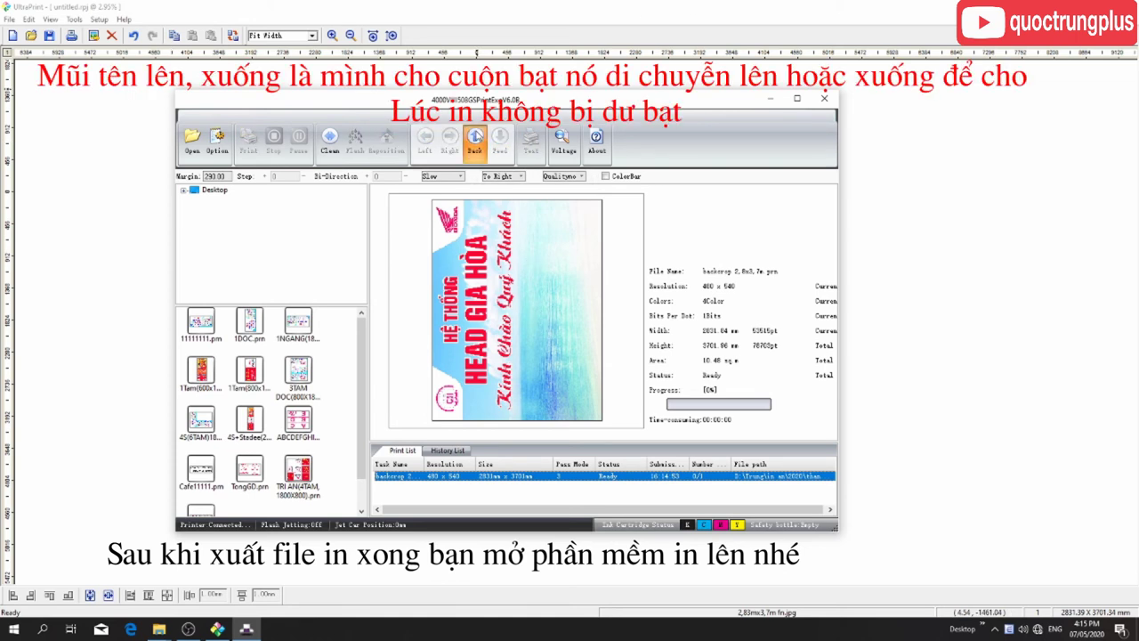
pyautogui.click(475, 136)
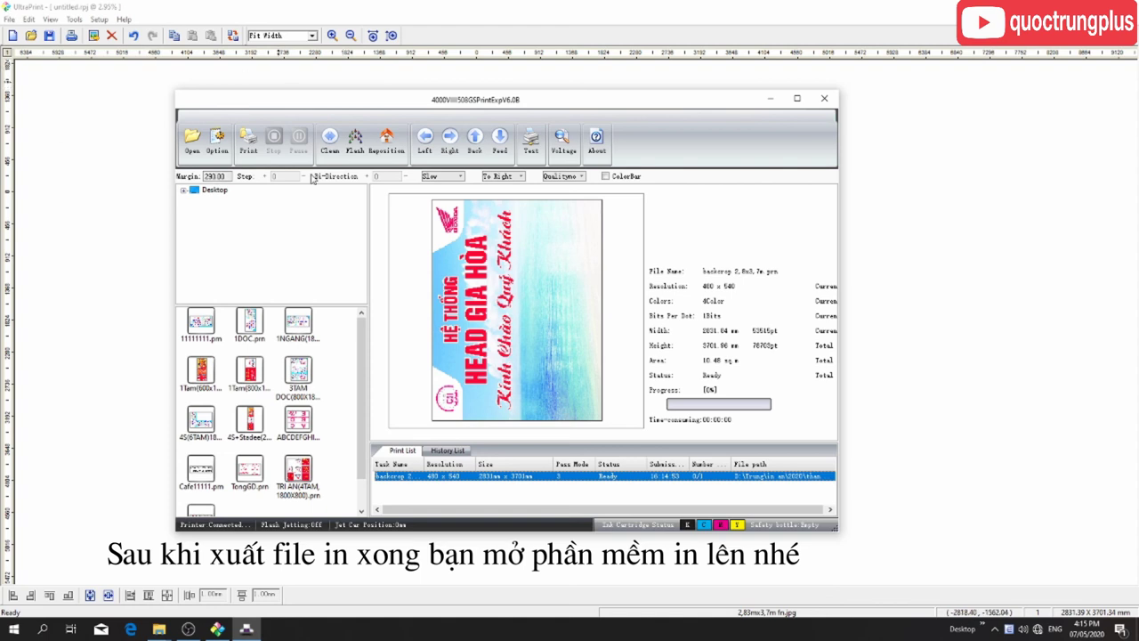
# Open the print margin value for editing.
pyautogui.click(212, 177)
pyautogui.moveTo(212, 177); pyautogui.dragTo(200, 177)
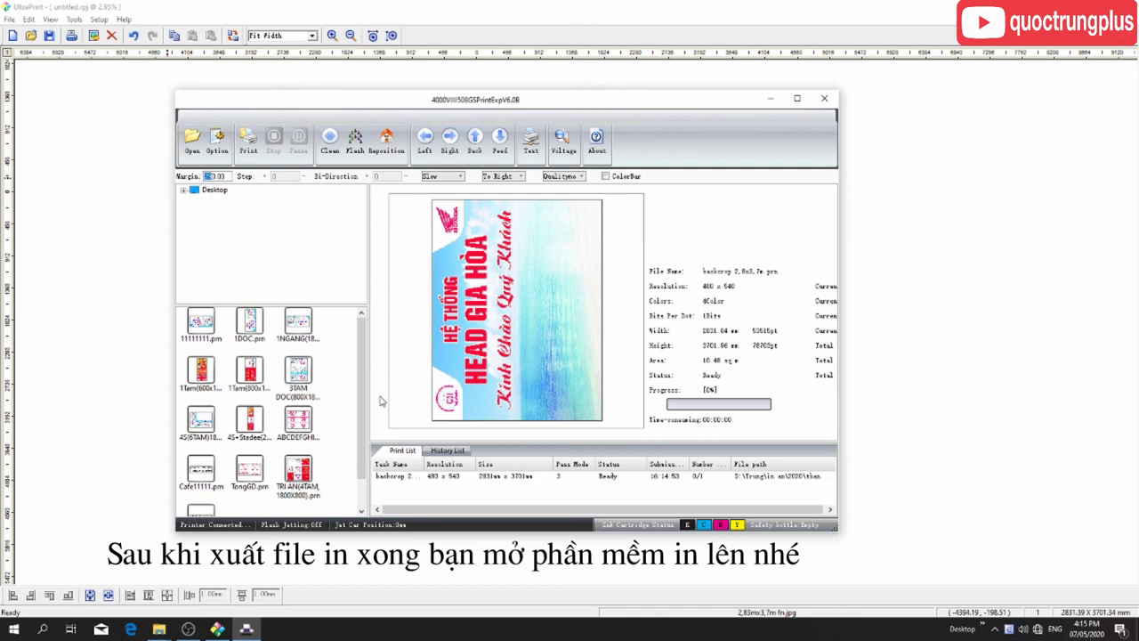